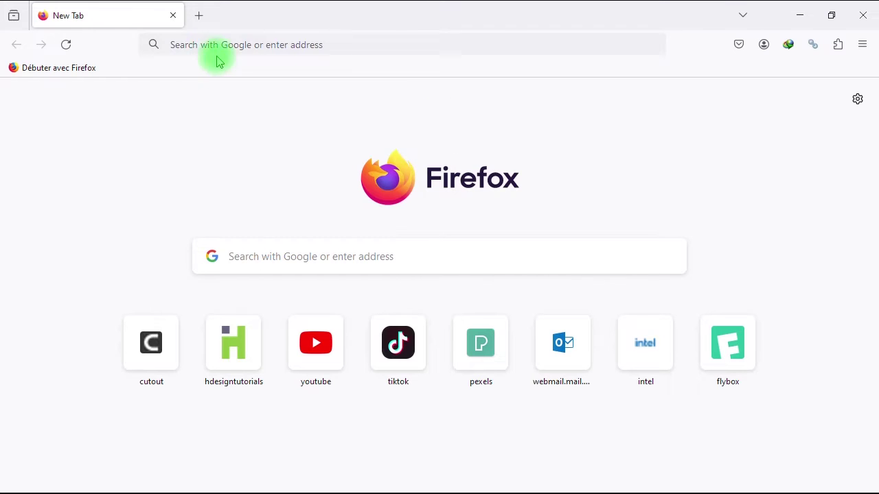
# Step: Go to cutout.pro in Firefox and glance over the homepage
pyautogui.click(196, 45)
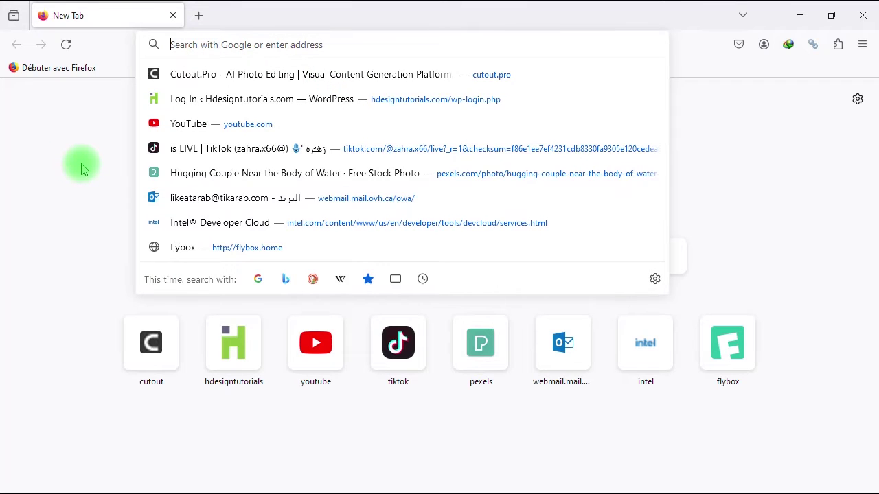
pyautogui.write('cutout')
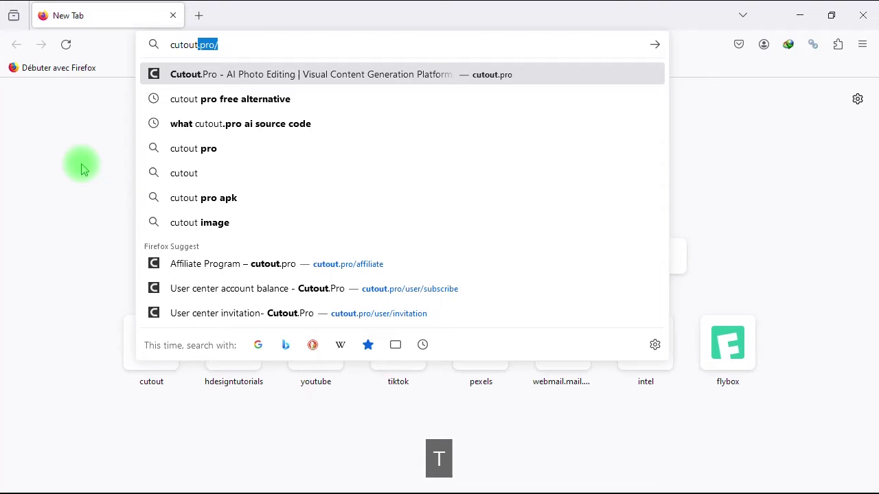
pyautogui.write('.pro')
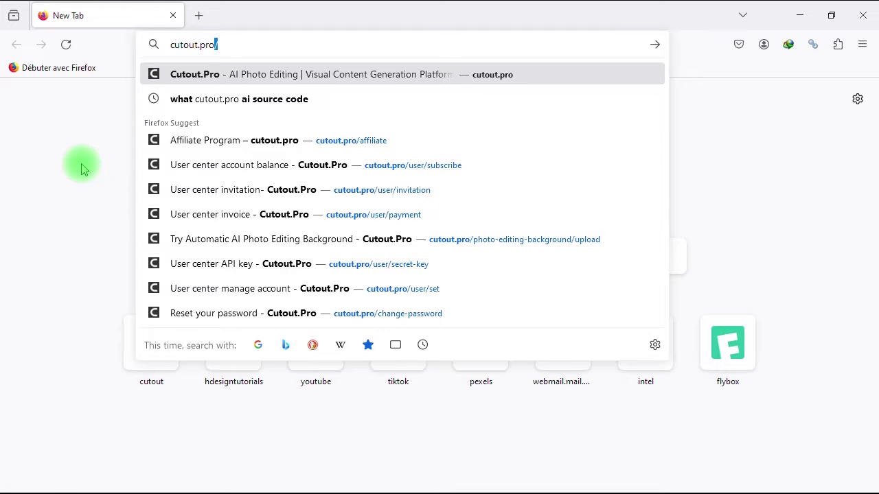
pyautogui.press('Return')
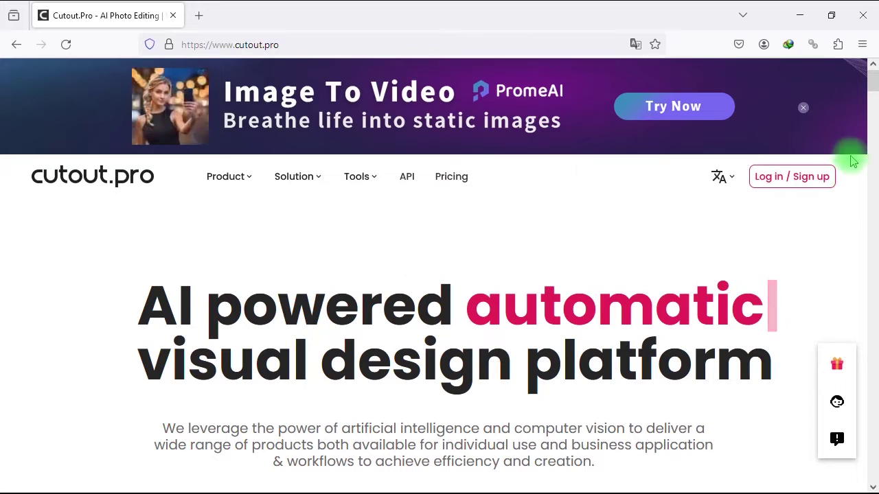
pyautogui.scroll(-3, 855, 182)
pyautogui.scroll(3, 857, 195)
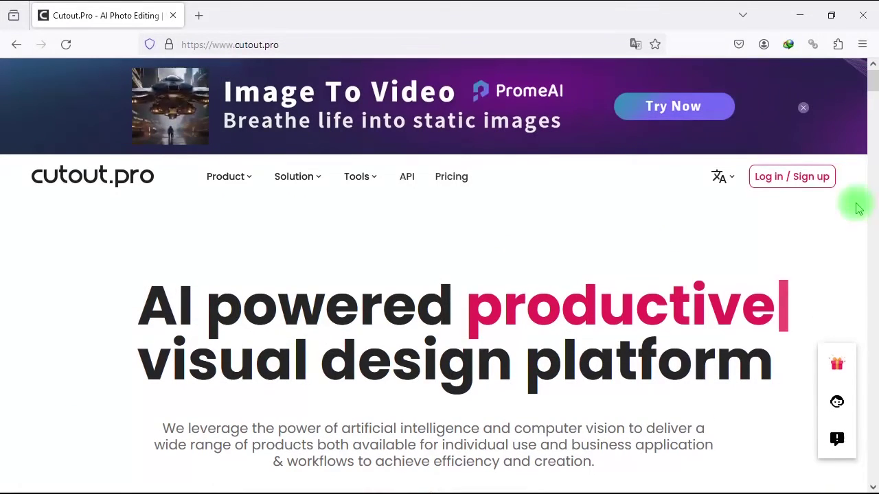
# Step: Open the Log in / Sign up form and look over the sign-up fields
pyautogui.click(809, 179)
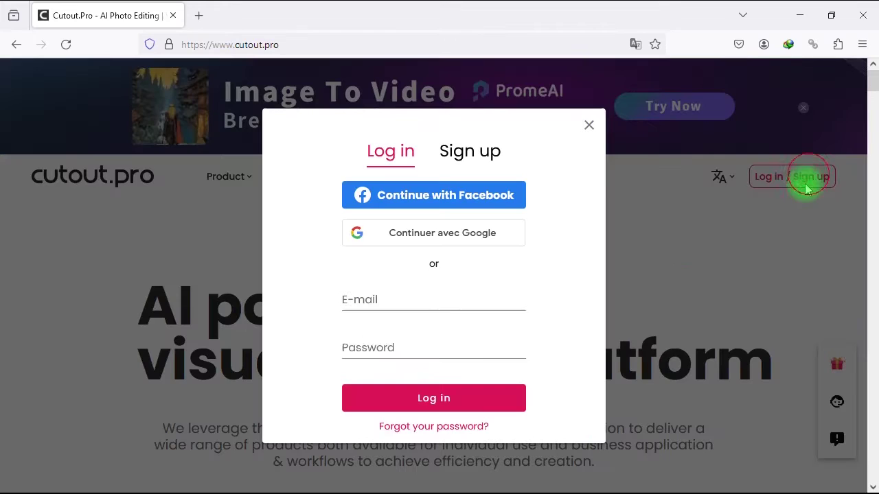
pyautogui.press('Tab')
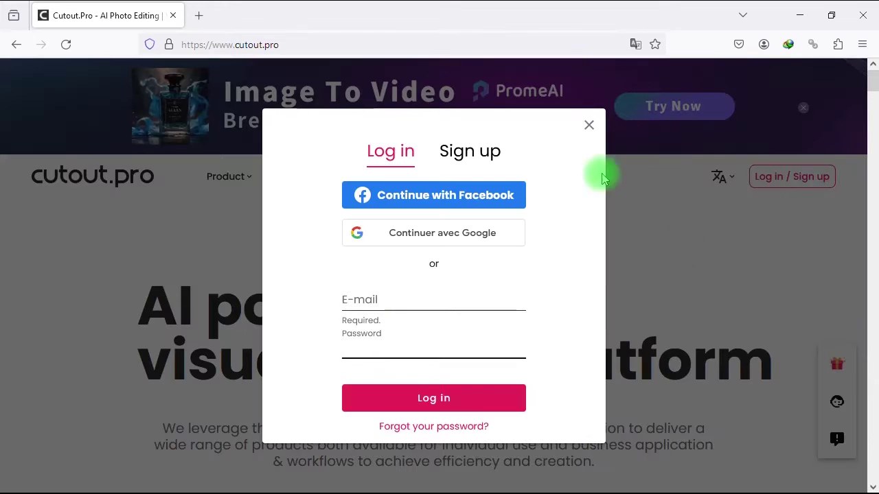
pyautogui.click(472, 155)
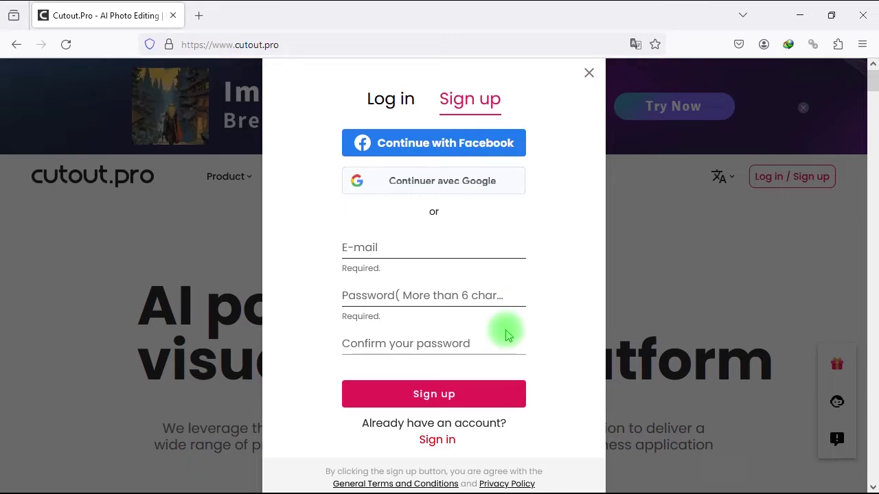
pyautogui.click(365, 295)
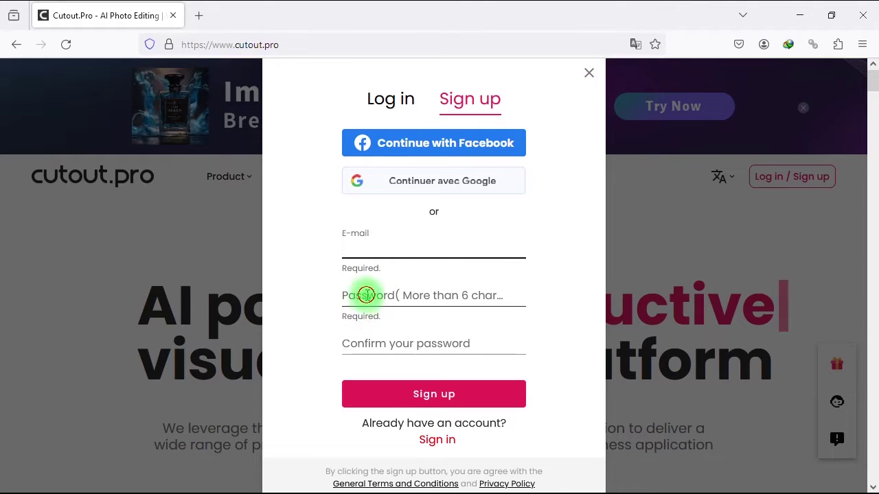
pyautogui.click(365, 344)
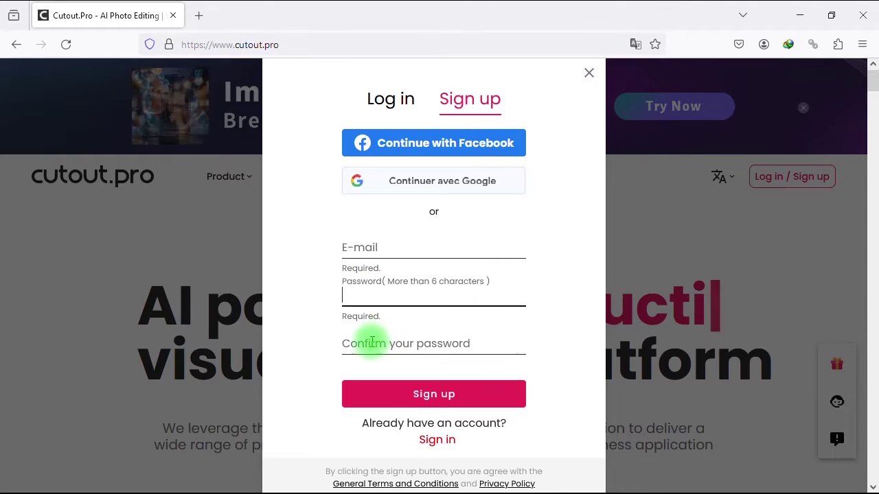
pyautogui.click(451, 242)
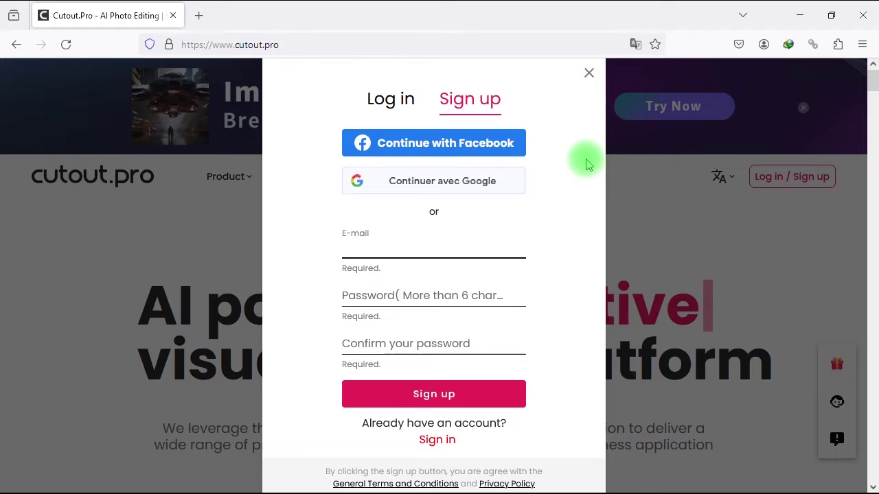
# Step: Log in on the Log in tab with the account e-mail and password
pyautogui.click(390, 99)
pyautogui.click(440, 303)
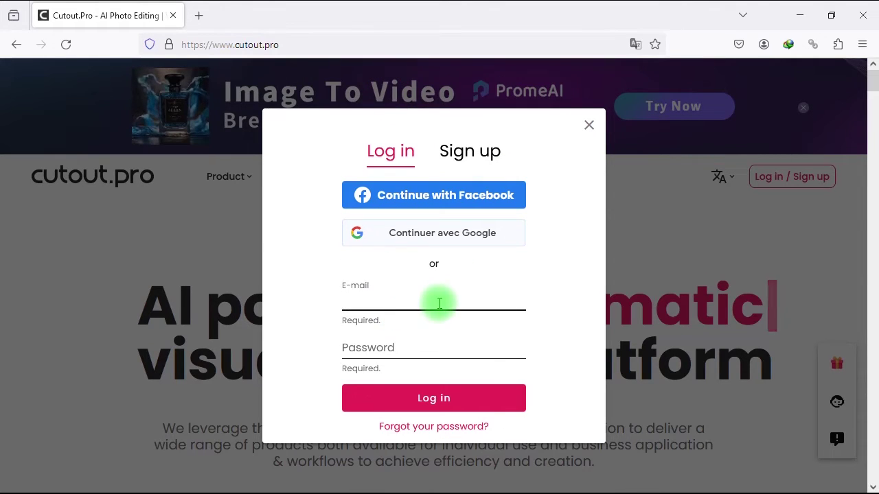
pyautogui.hotkey('ctrl', 'v')
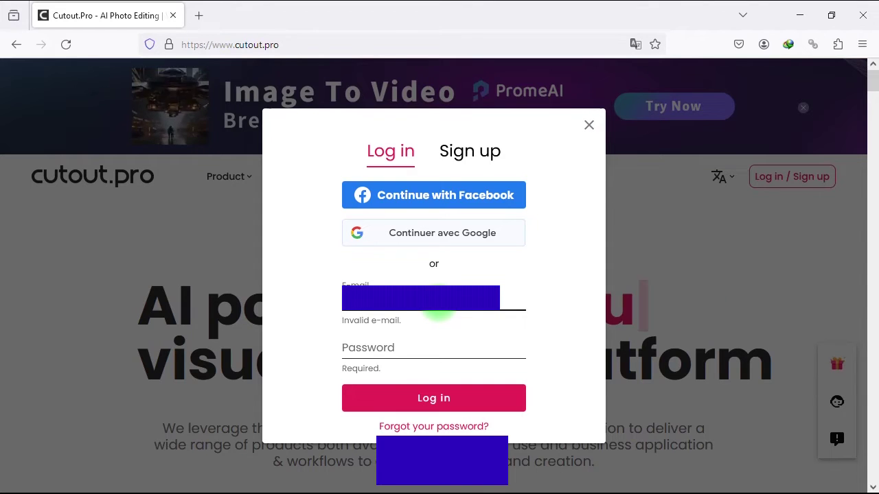
pyautogui.click(392, 347)
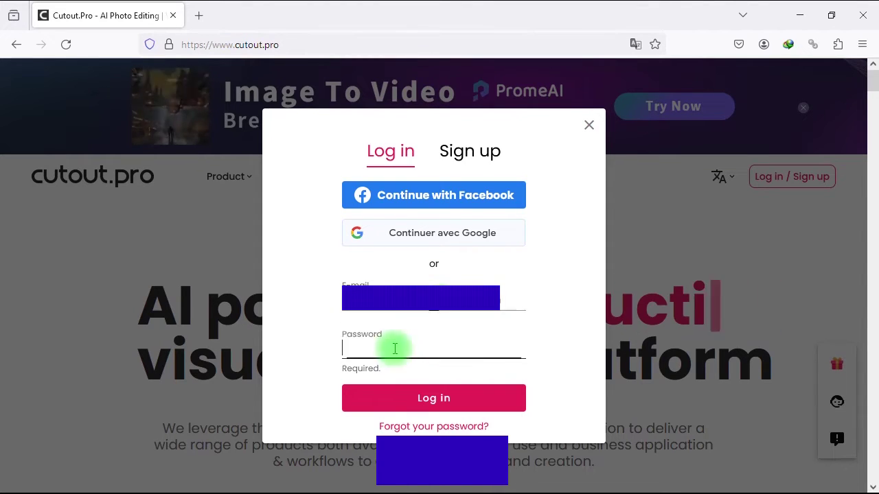
pyautogui.write('***********')
pyautogui.click(444, 395)
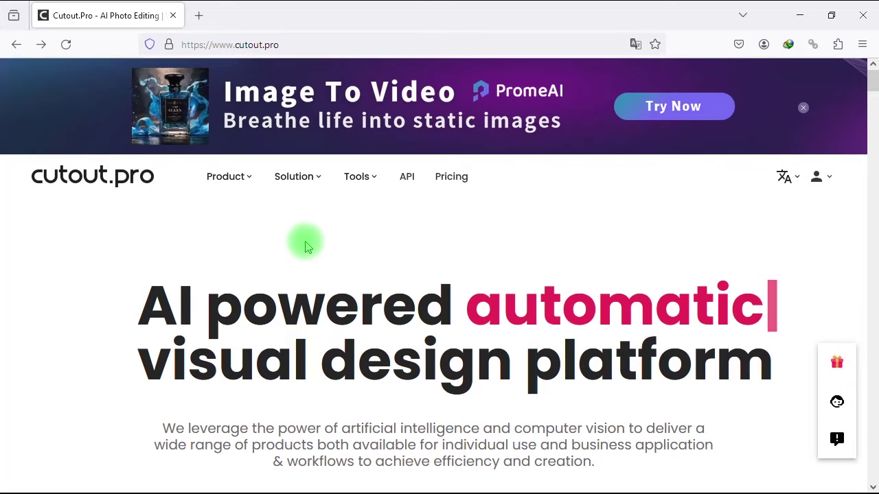
# Step: Open Background Diffusion from the Product menu's AI Generation section
pyautogui.moveTo(233, 178)
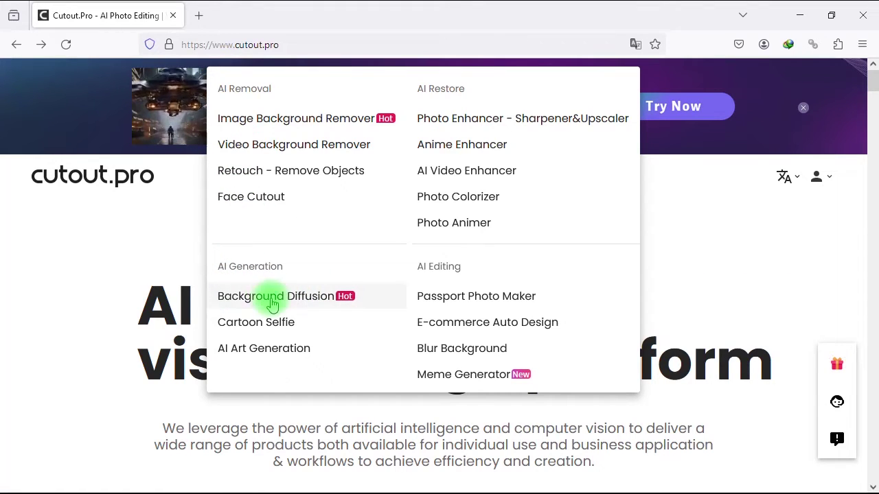
pyautogui.click(365, 301)
pyautogui.moveTo(873, 48); pyautogui.dragTo(873, 42)
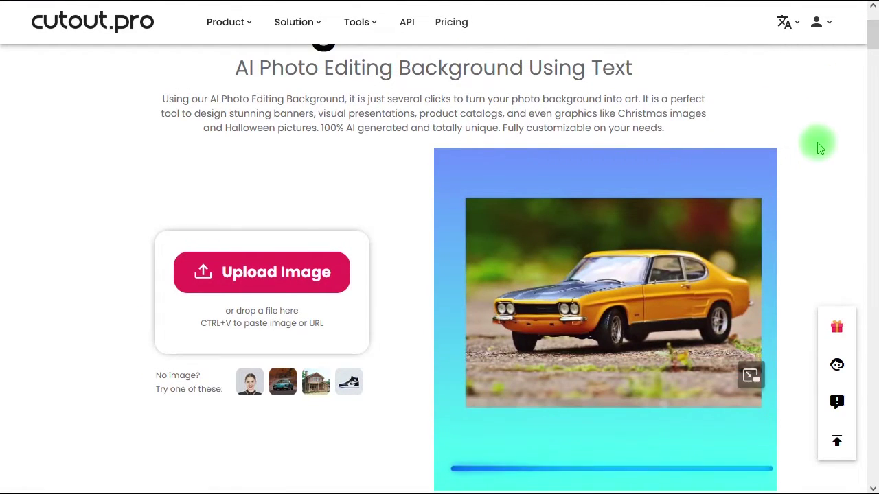
pyautogui.scroll(-1, 873, 53)
pyautogui.scroll(-1, 874, 54)
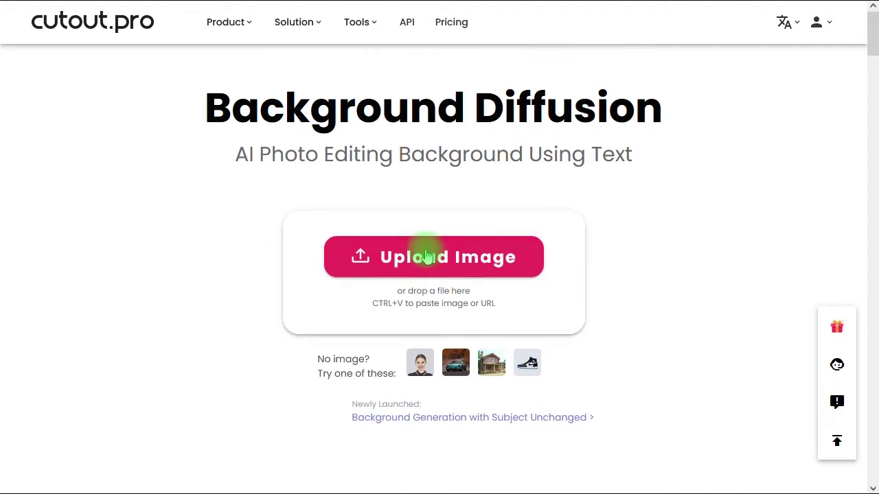
# Step: Upload Photo.png so the hugging couple is cut out from its background
pyautogui.click(428, 251)
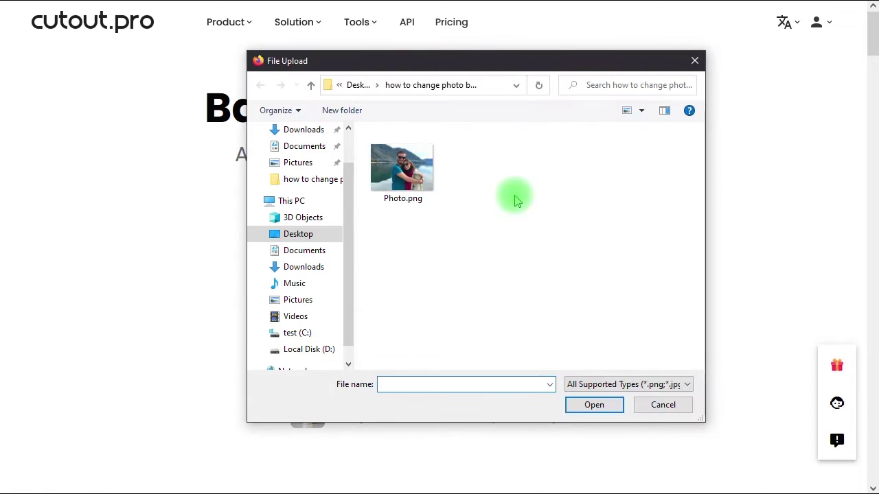
pyautogui.click(430, 184)
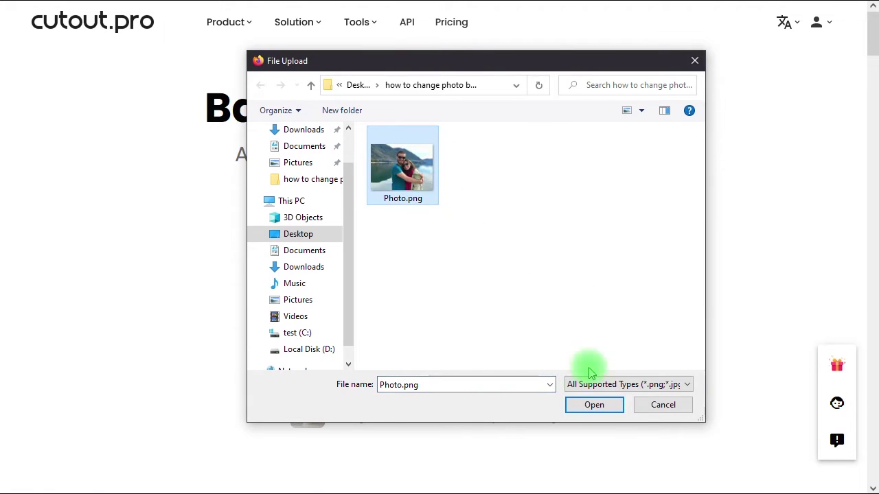
pyautogui.click(584, 404)
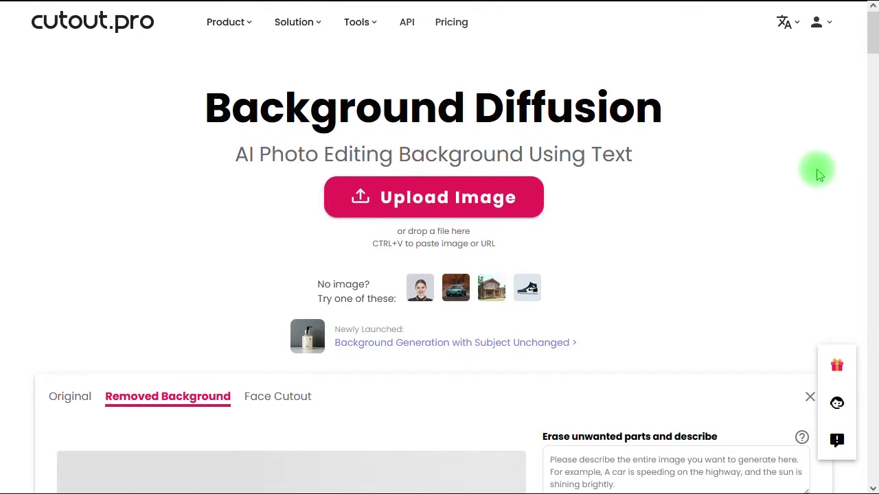
pyautogui.moveTo(871, 44); pyautogui.dragTo(872, 69)
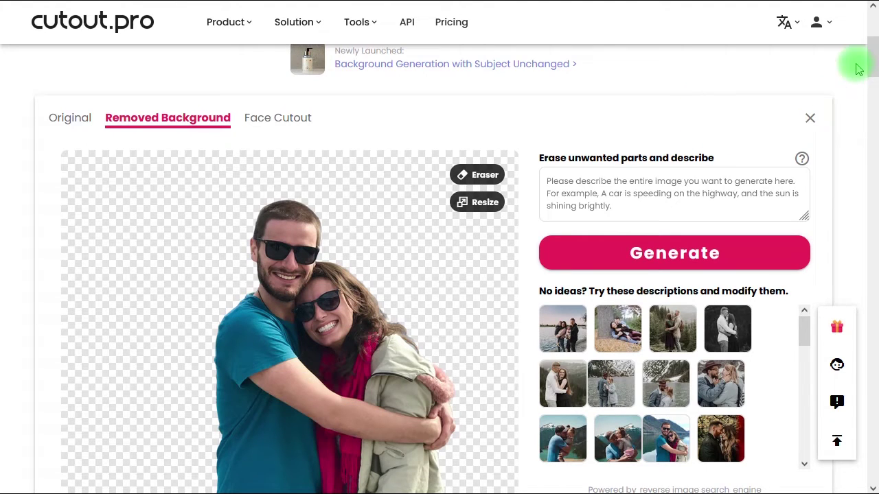
# Step: Describe the new background as 'Egypt Pyramids' and generate results
pyautogui.moveTo(872, 63); pyautogui.dragTo(873, 66)
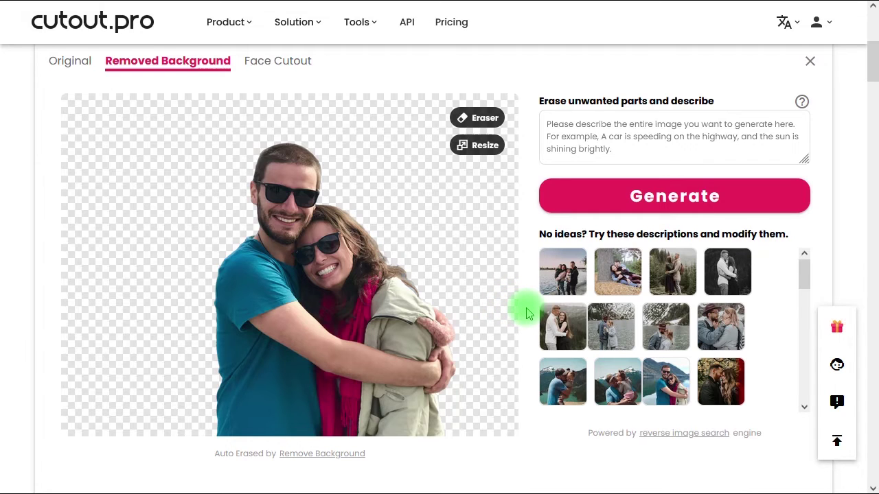
pyautogui.scroll(1, 526, 314)
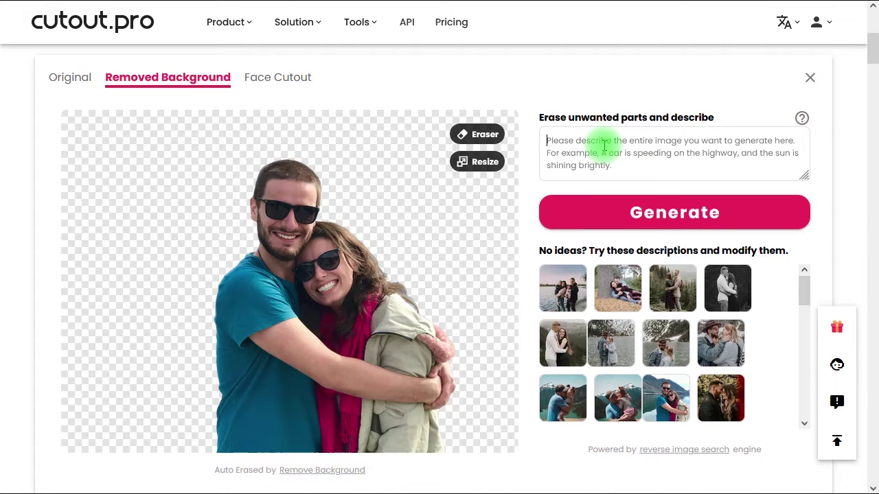
pyautogui.write('Egypt ')
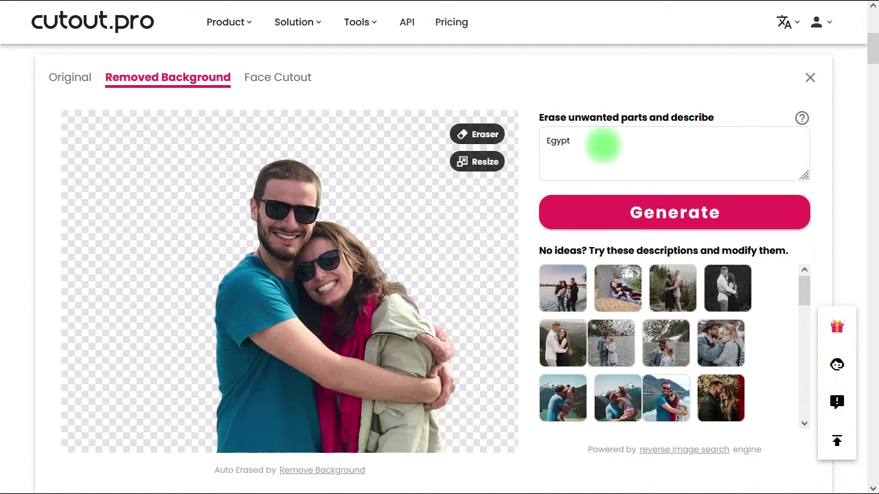
pyautogui.write('Pyramids')
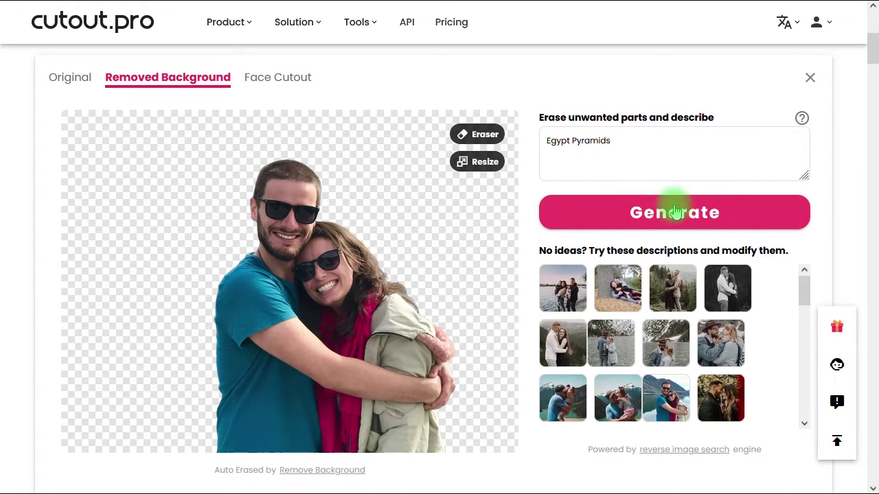
pyautogui.click(724, 210)
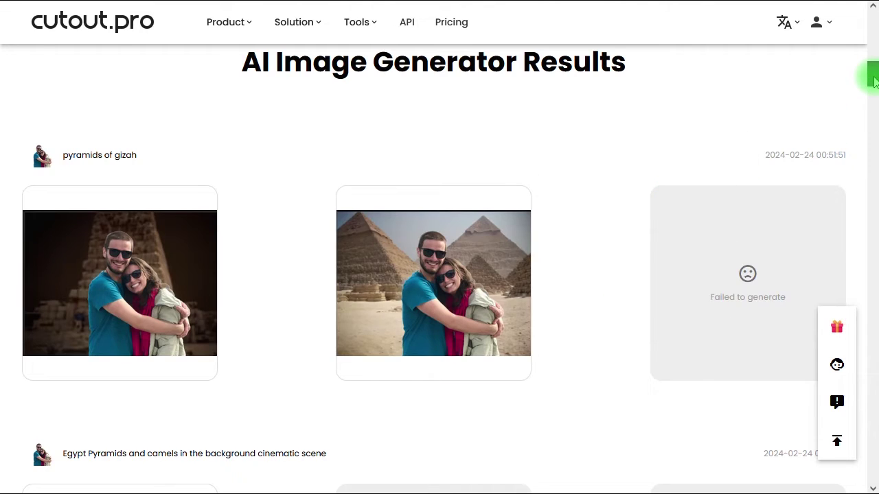
# Step: Download an Egypt Pyramids result in HD as 372497216138525.png
pyautogui.moveTo(870, 73); pyautogui.dragTo(873, 172)
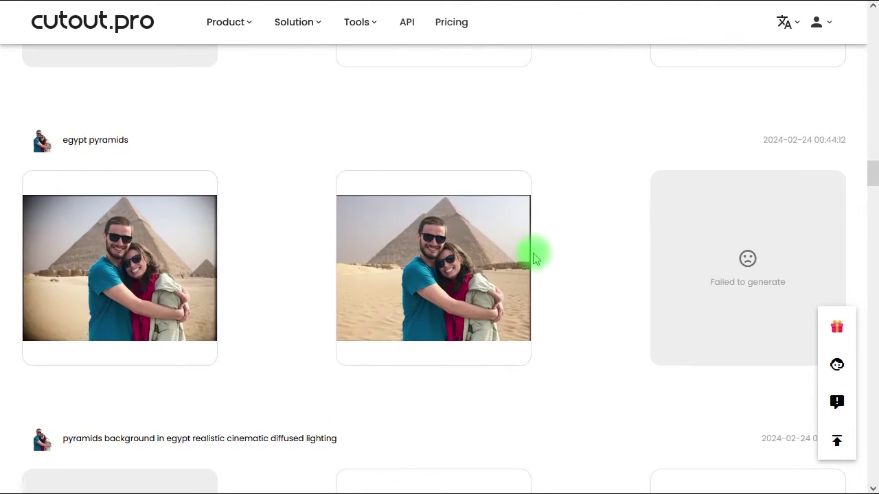
pyautogui.moveTo(453, 277)
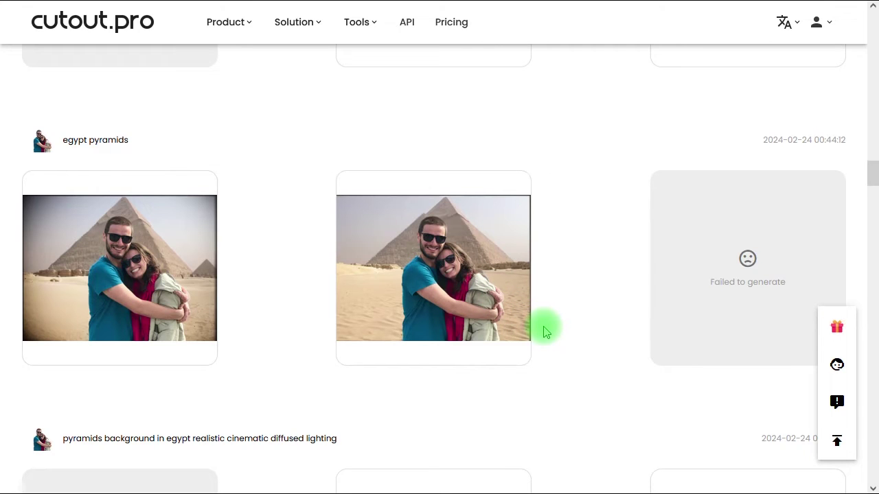
pyautogui.moveTo(181, 264)
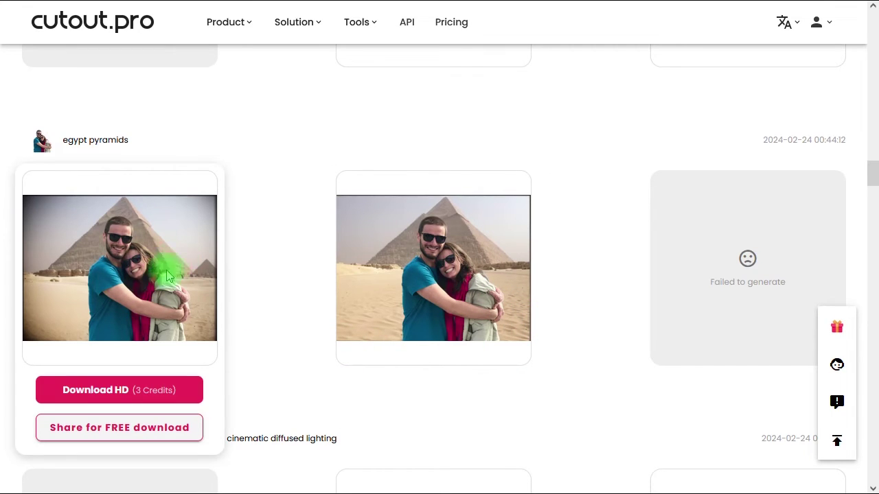
pyautogui.moveTo(389, 285)
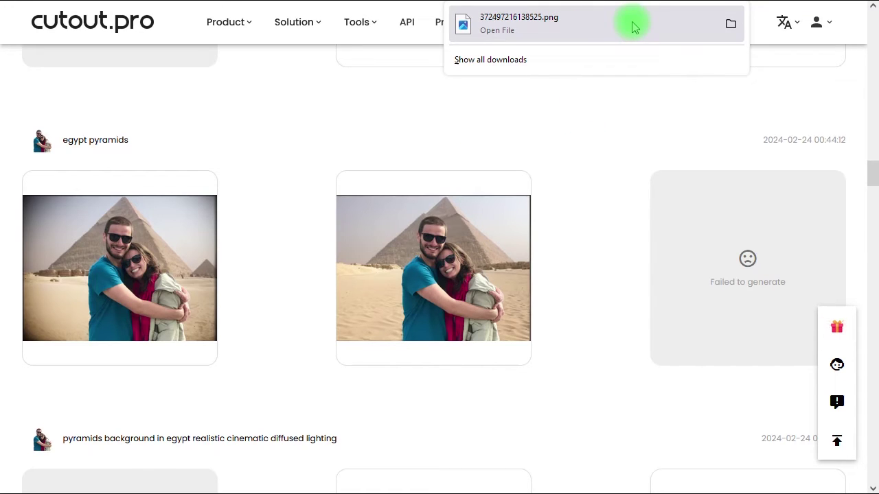
pyautogui.click(596, 34)
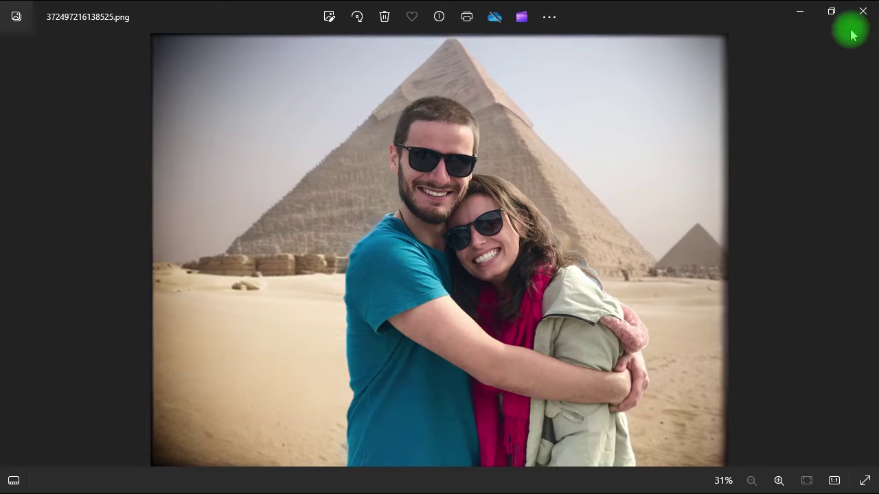
# Step: Close Photos and replace the description with 'the statue of liberty'
pyautogui.click(864, 13)
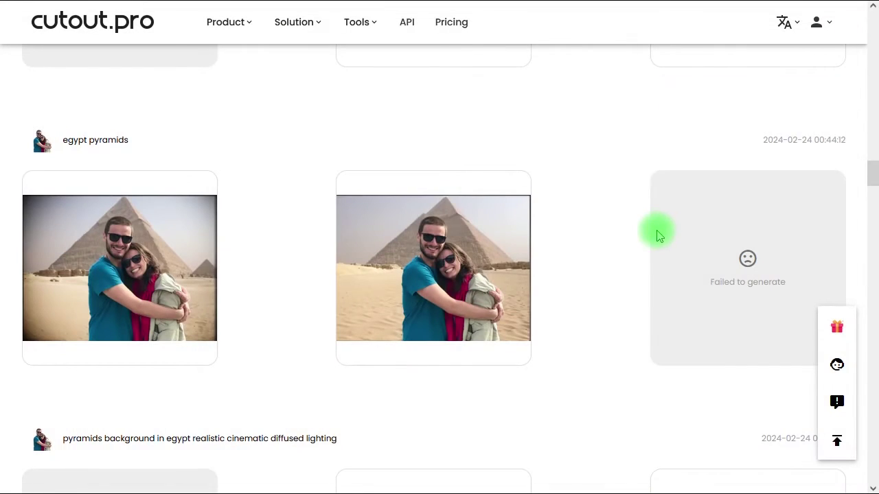
pyautogui.moveTo(872, 172); pyautogui.dragTo(872, 32)
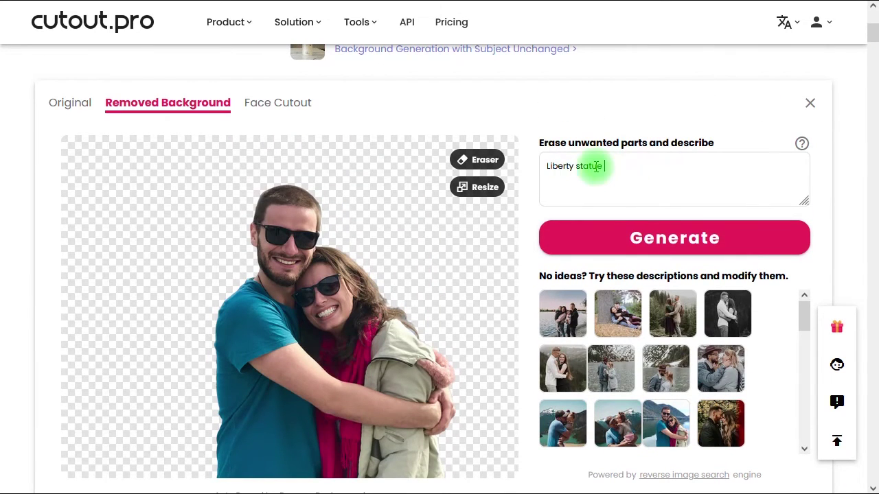
pyautogui.tripleClick(629, 166)
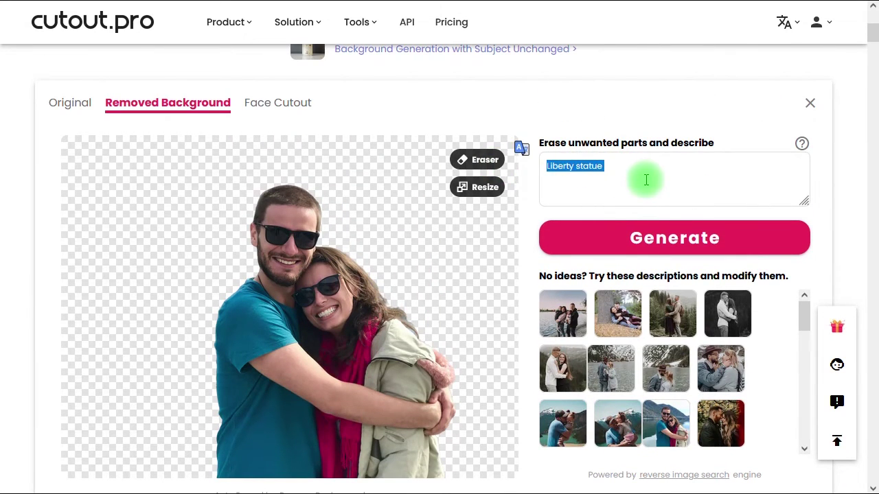
pyautogui.write('the ')
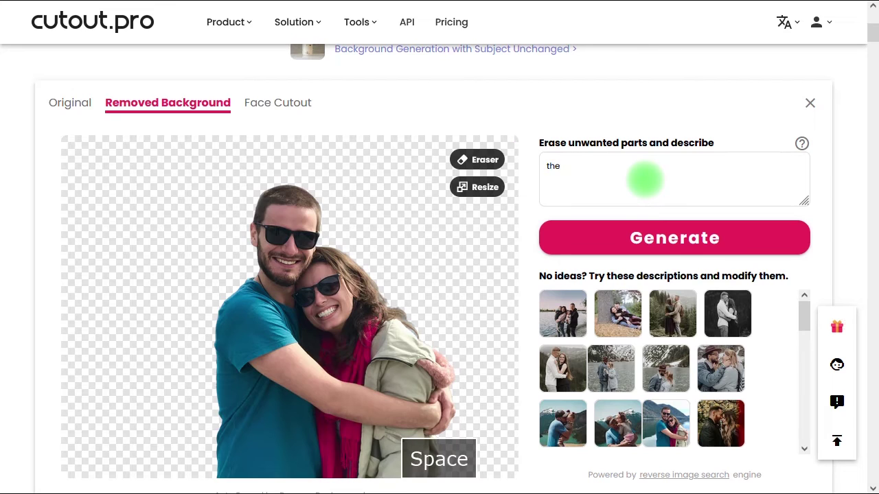
pyautogui.write('statu')
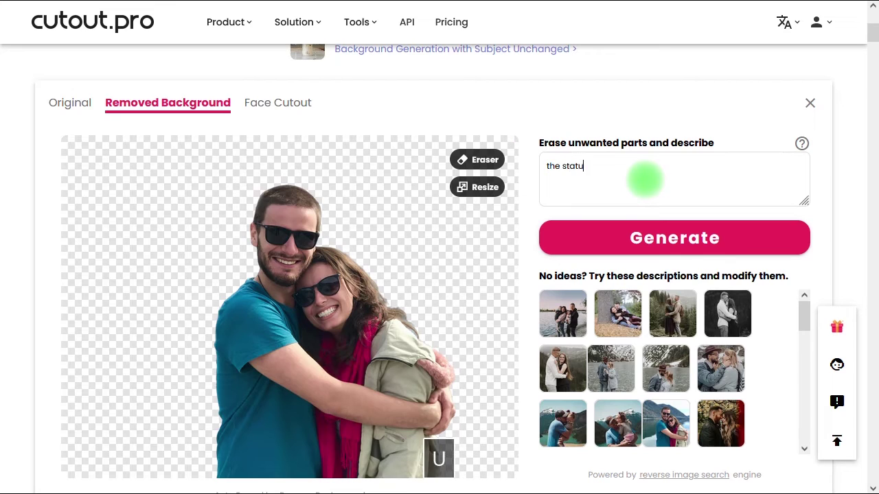
pyautogui.write('e of l')
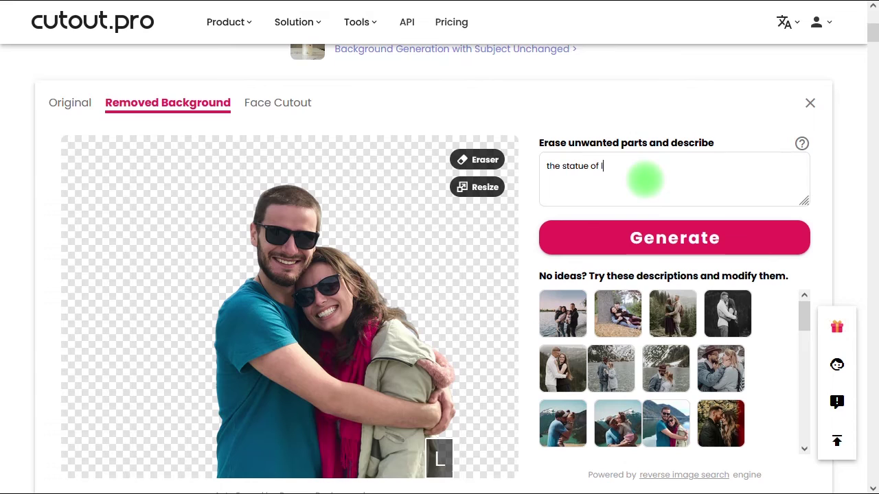
pyautogui.write('iber')
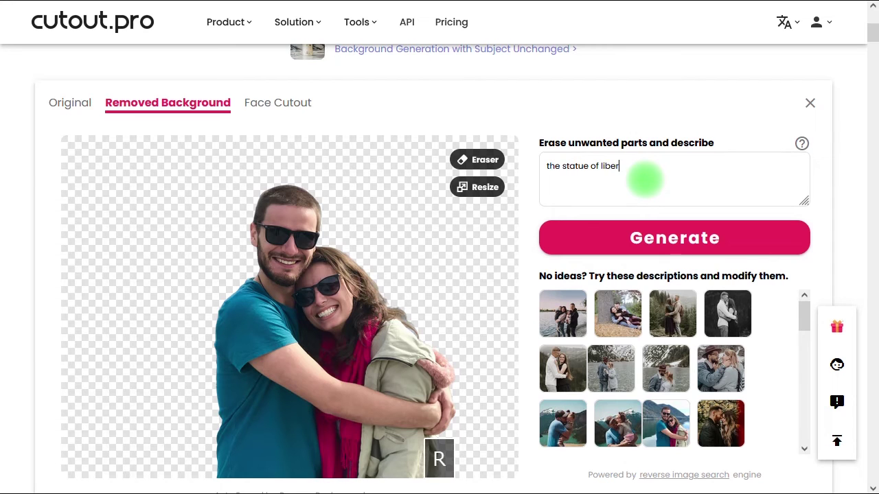
pyautogui.write('ty')
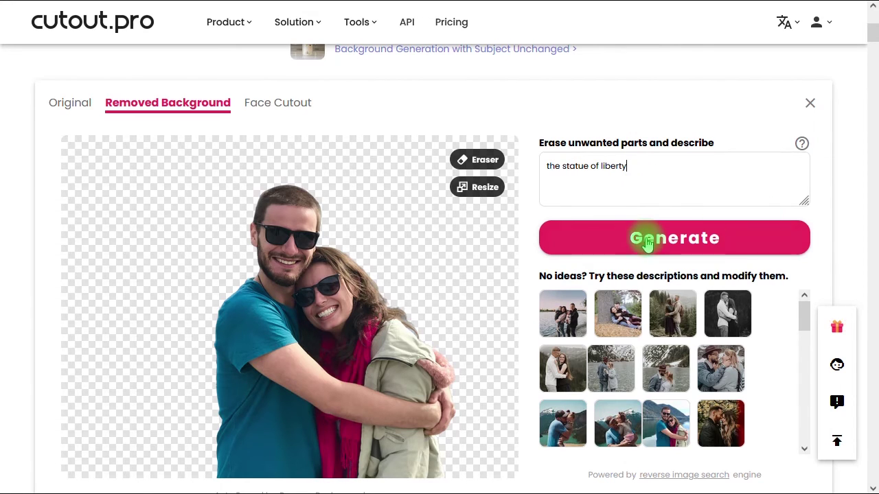
# Step: Generate Statue of Liberty backgrounds and download the third result in HD
pyautogui.click(589, 238)
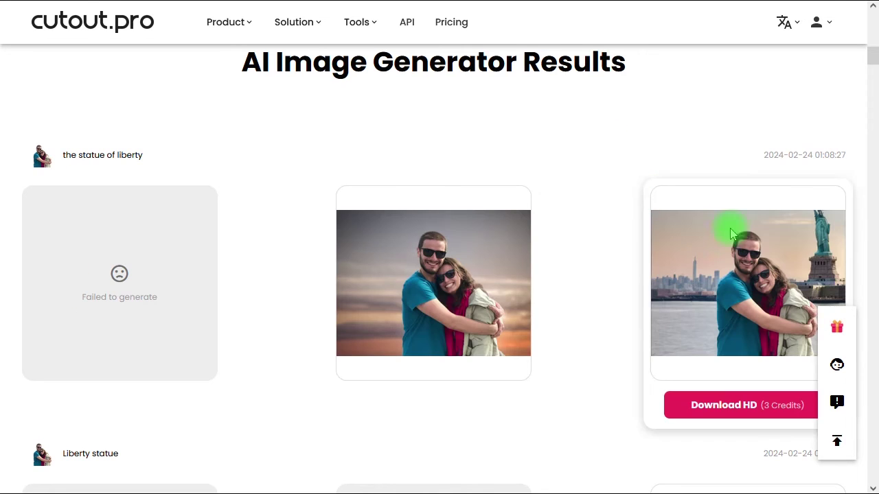
pyautogui.scroll(-2, 740, 236)
pyautogui.moveTo(740, 236)
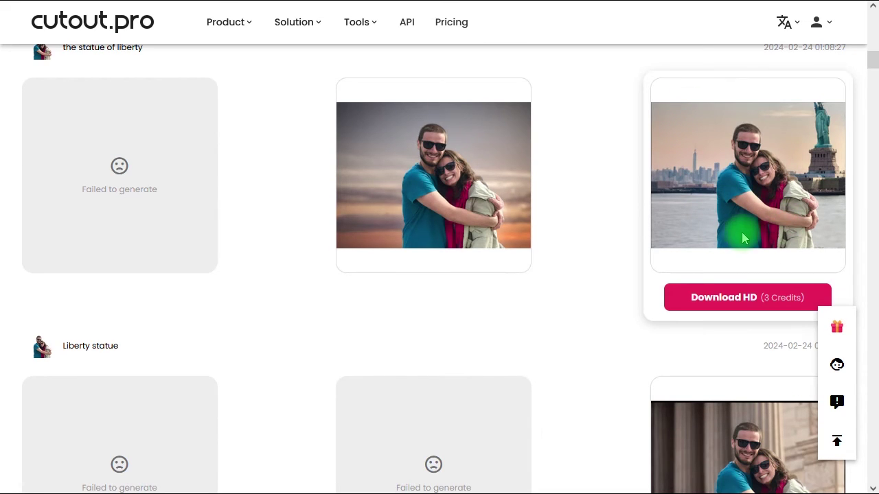
pyautogui.click(728, 297)
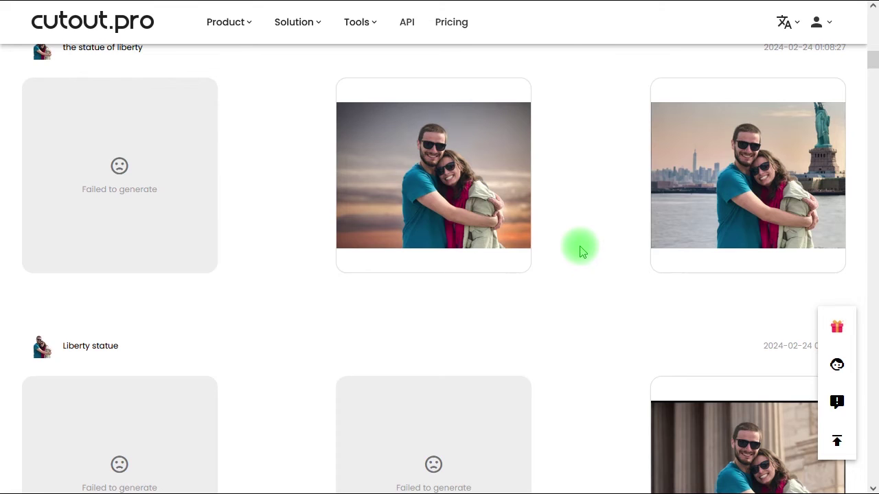
pyautogui.hotkey('alt', 'Tab')
pyautogui.hotkey('alt', 'Tab')
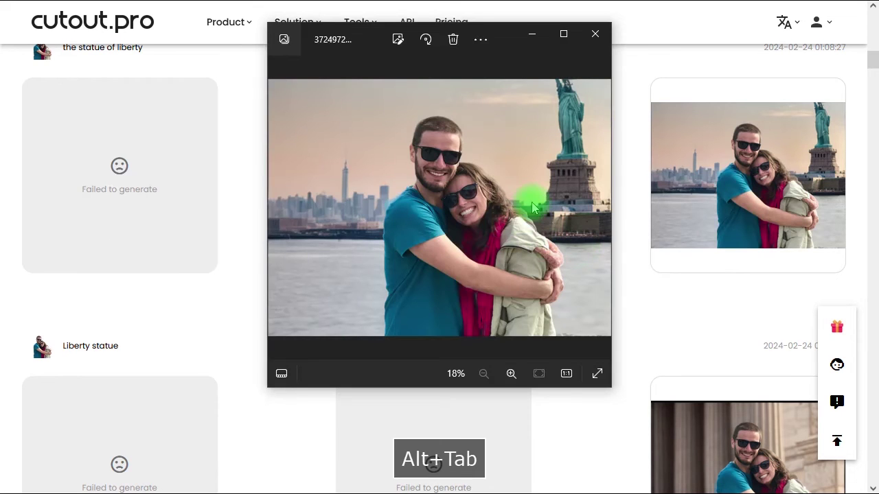
# Step: Maximize Photos, zoom the Statue of Liberty image to 42% and pan around it
pyautogui.click(563, 34)
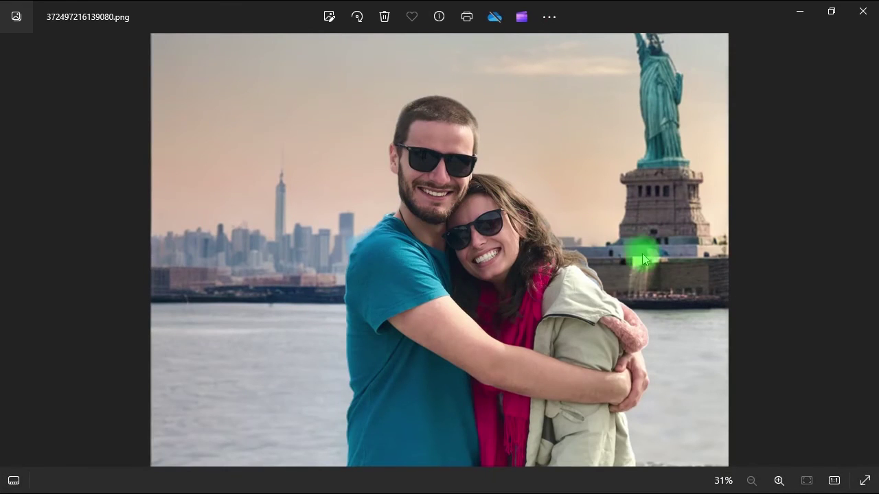
pyautogui.click(779, 480)
pyautogui.moveTo(667, 153); pyautogui.dragTo(803, 81)
pyautogui.click(778, 480)
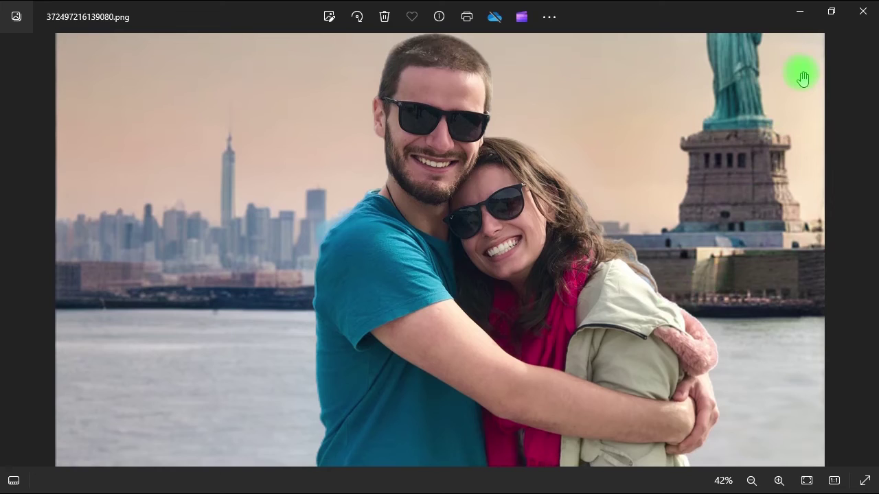
pyautogui.moveTo(807, 79); pyautogui.dragTo(847, 42)
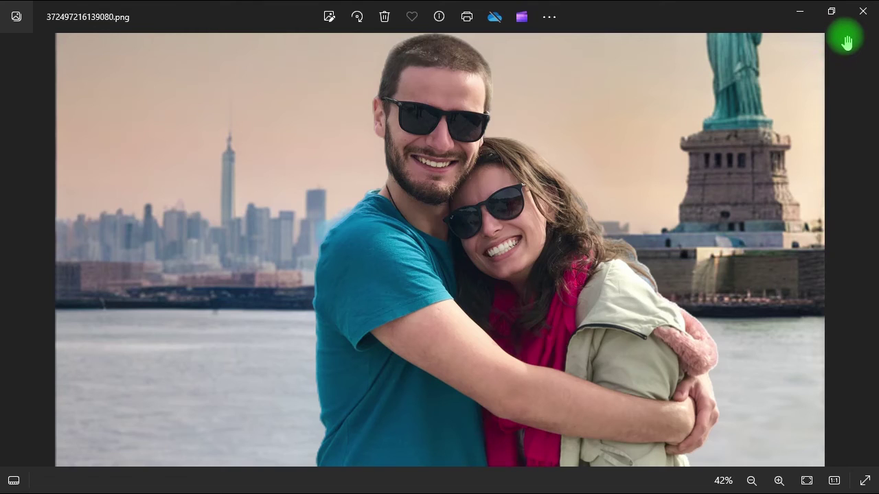
pyautogui.moveTo(847, 43); pyautogui.dragTo(852, 38)
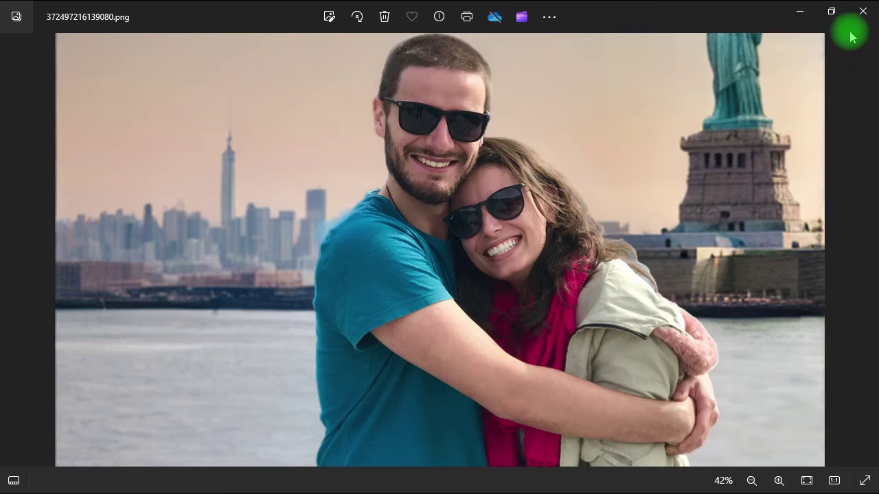